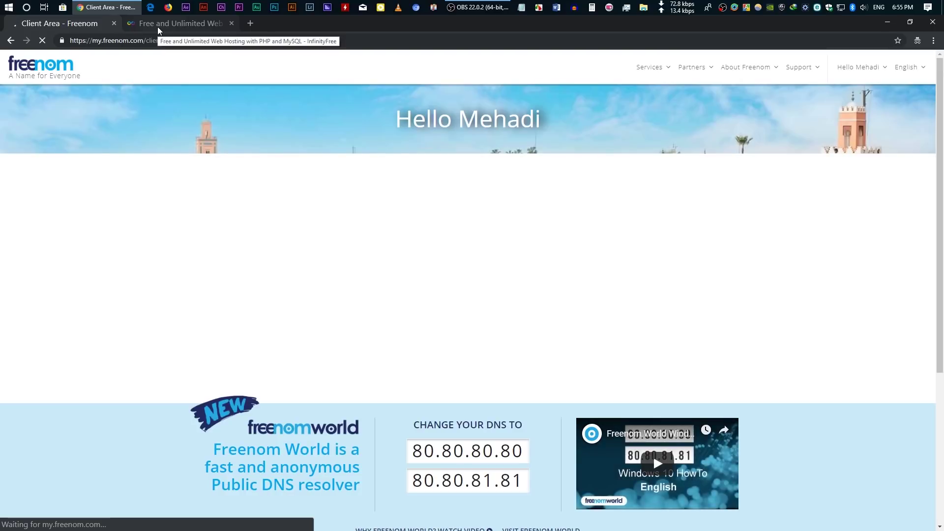
# Switch to the InfinityFree site and open its client area
pyautogui.click(158, 28)
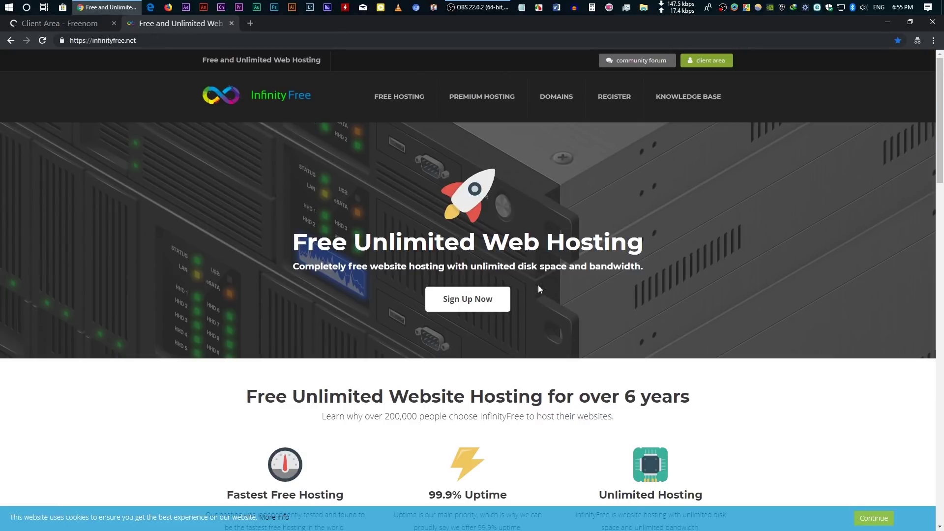
pyautogui.click(702, 61)
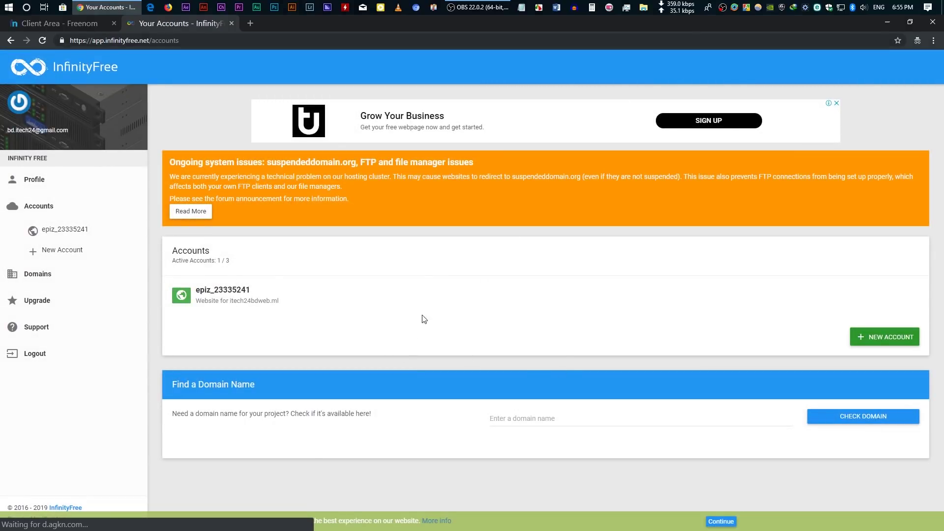
# Return to Freenom, open the new domain registration page and check the availability of itech24webd
pyautogui.click(41, 25)
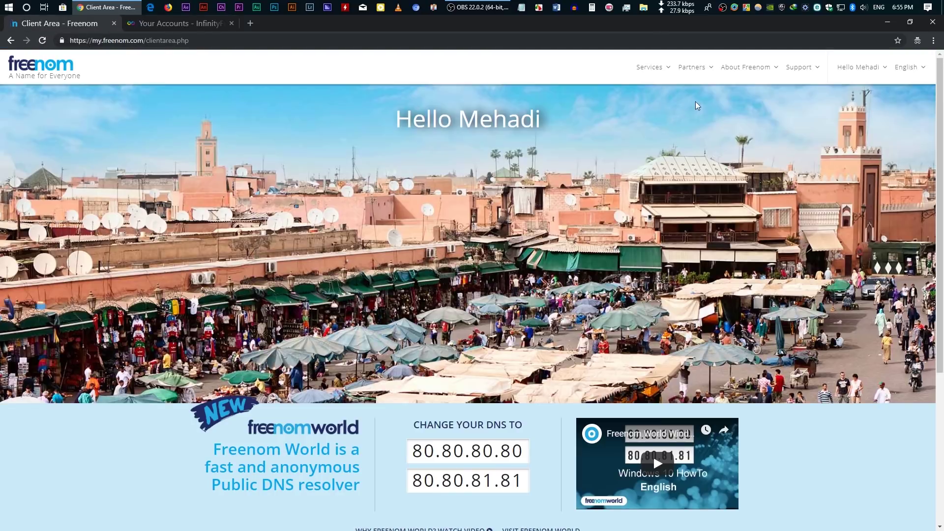
pyautogui.click(650, 68)
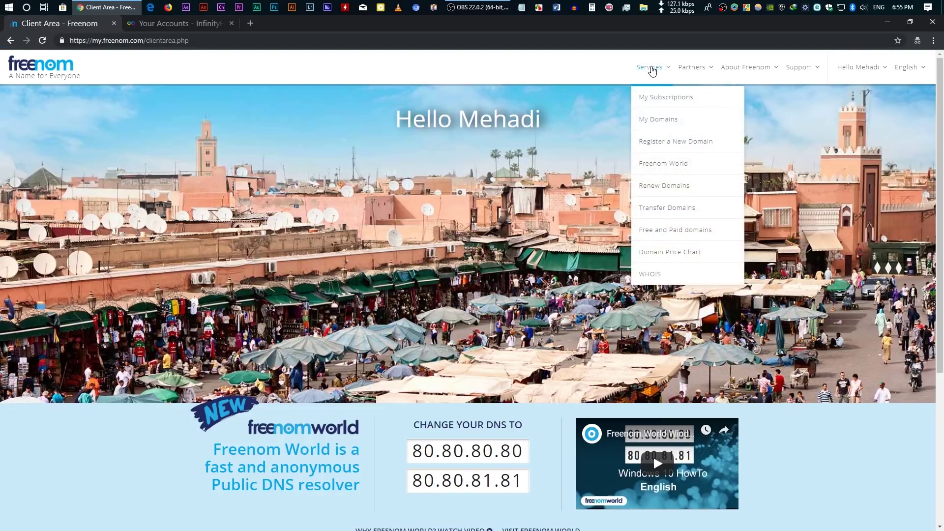
pyautogui.click(671, 142)
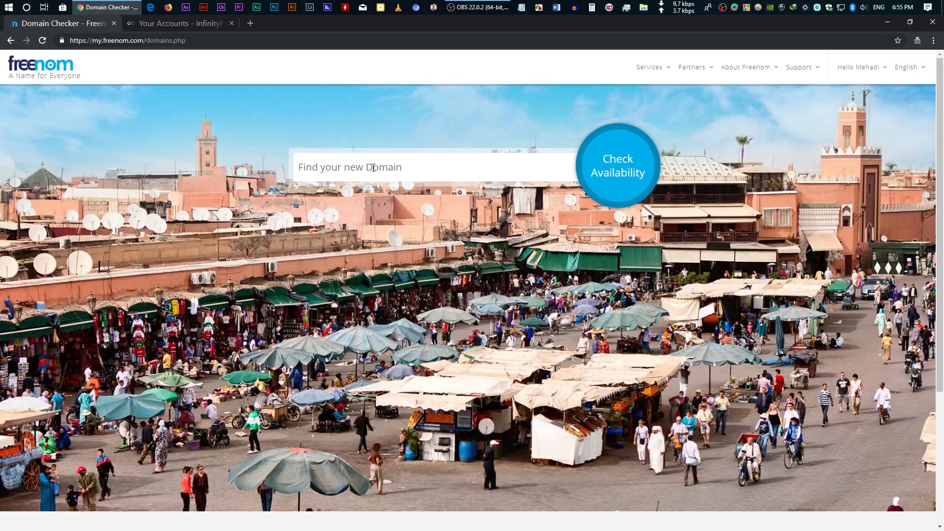
pyautogui.click(373, 167)
pyautogui.write('itec')
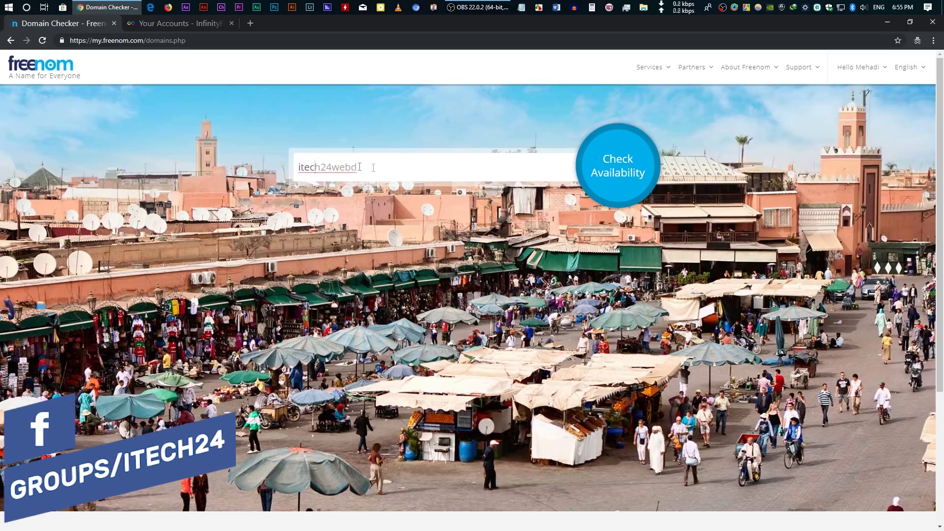
pyautogui.write('h24webd')
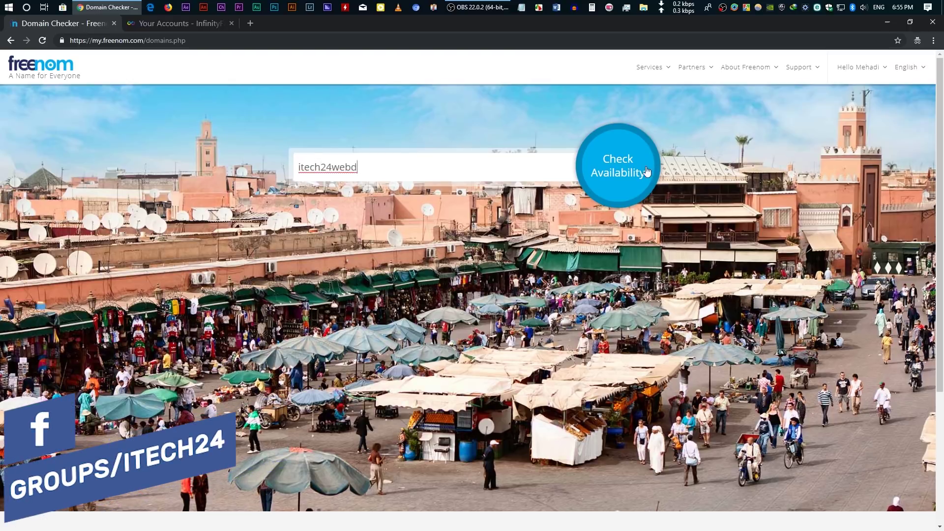
pyautogui.click(616, 183)
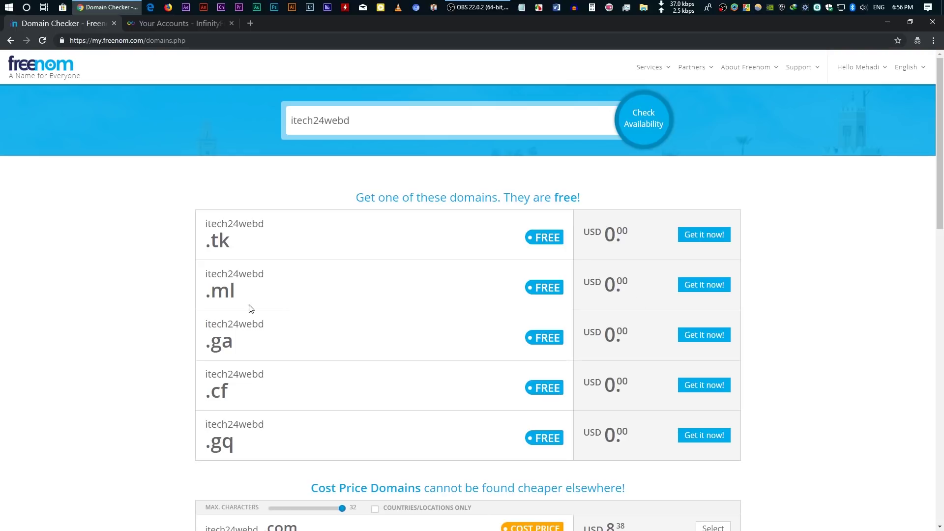
# Add the free itech24webd.ml domain to the cart and proceed to checkout
pyautogui.click(702, 290)
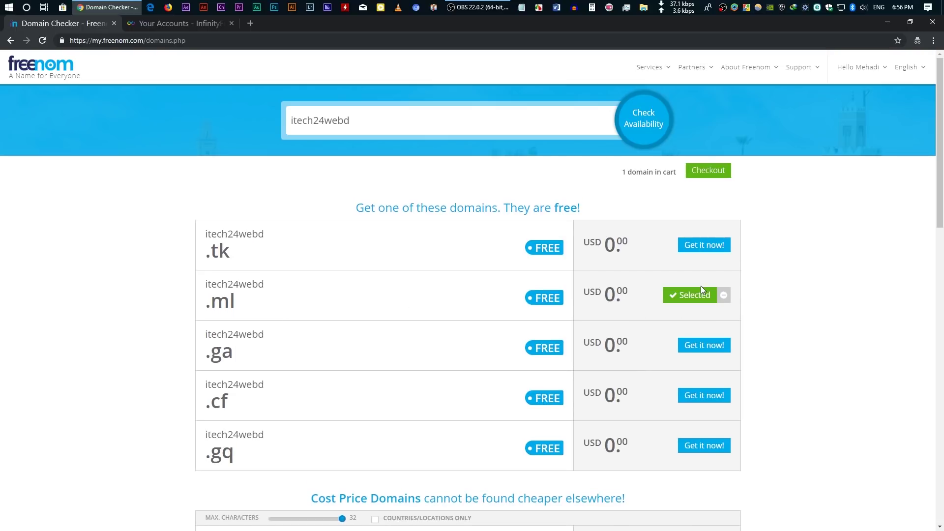
pyautogui.click(703, 174)
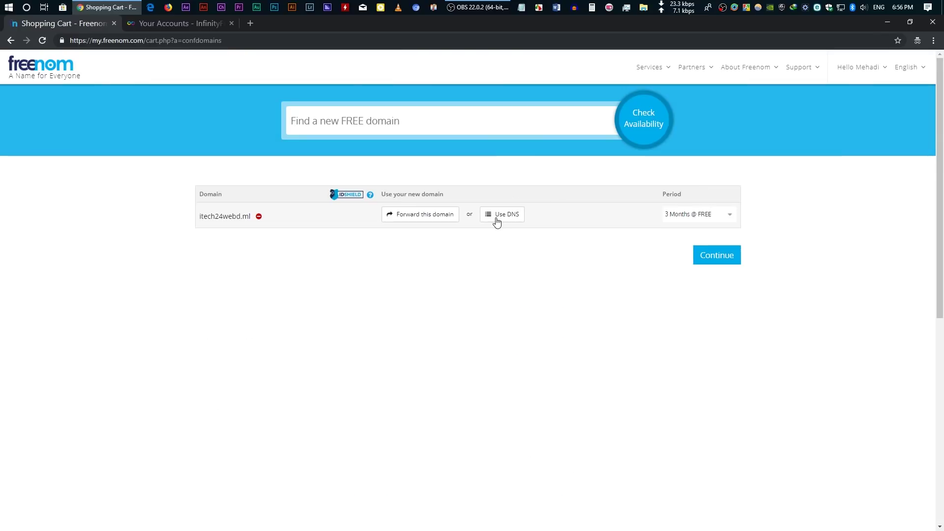
# Choose to use your own DNS for itech24webd.ml and set the registration period to 12 Months @ FREE
pyautogui.click(497, 221)
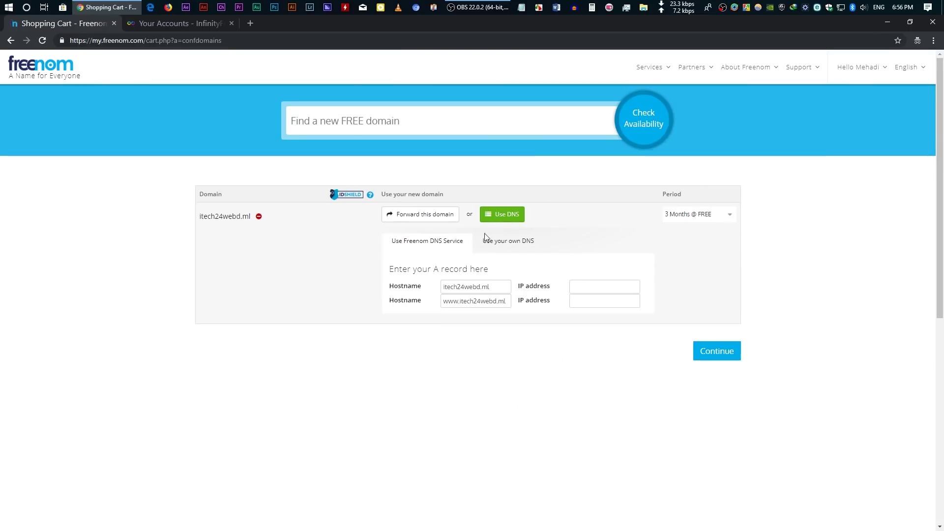
pyautogui.click(512, 241)
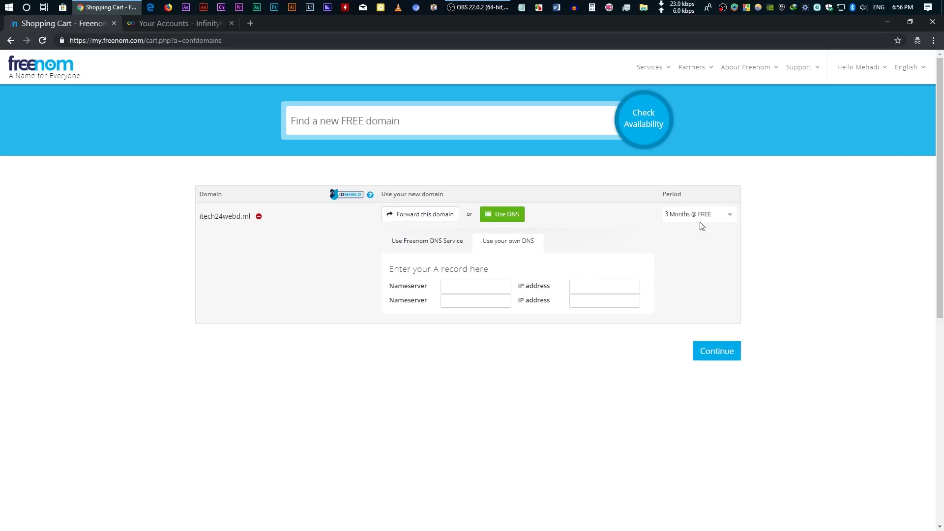
pyautogui.click(714, 216)
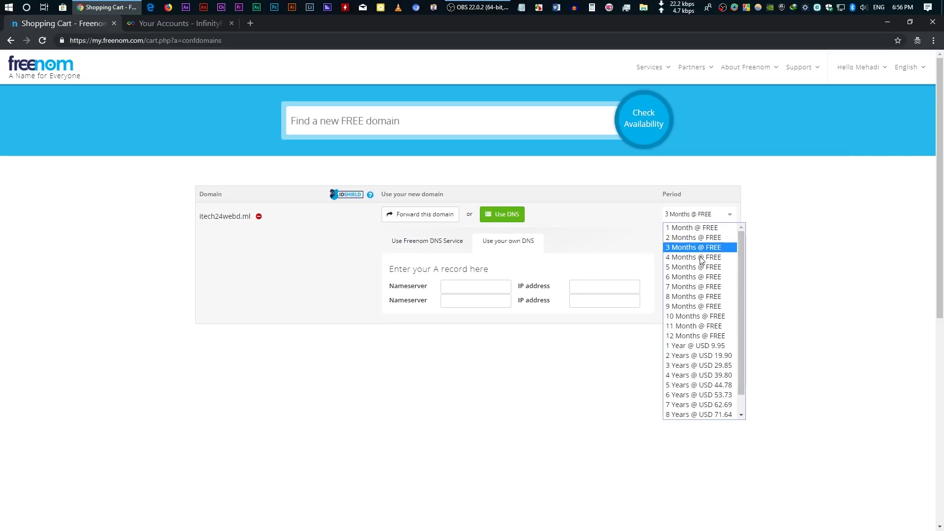
pyautogui.click(707, 336)
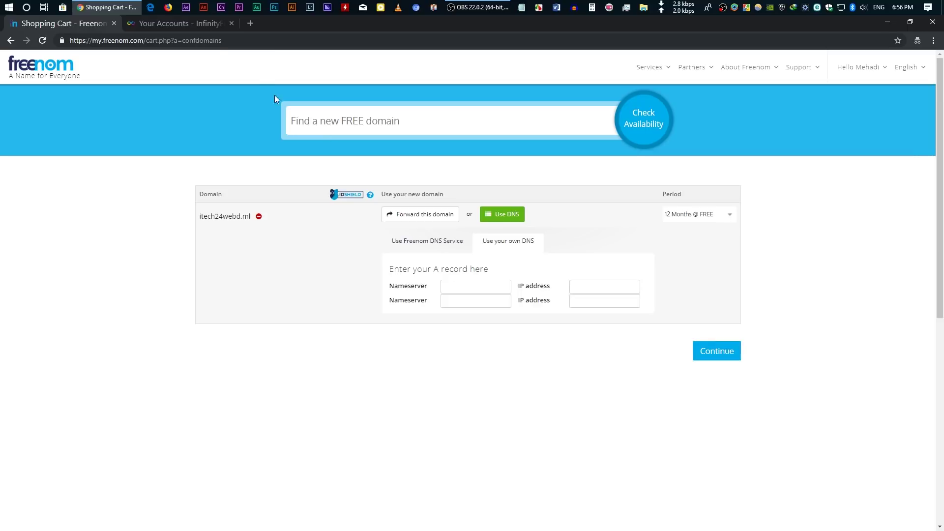
# Switch to InfinityFree, start a new hosting account and copy the nameserver ns1.epizy.com
pyautogui.click(185, 25)
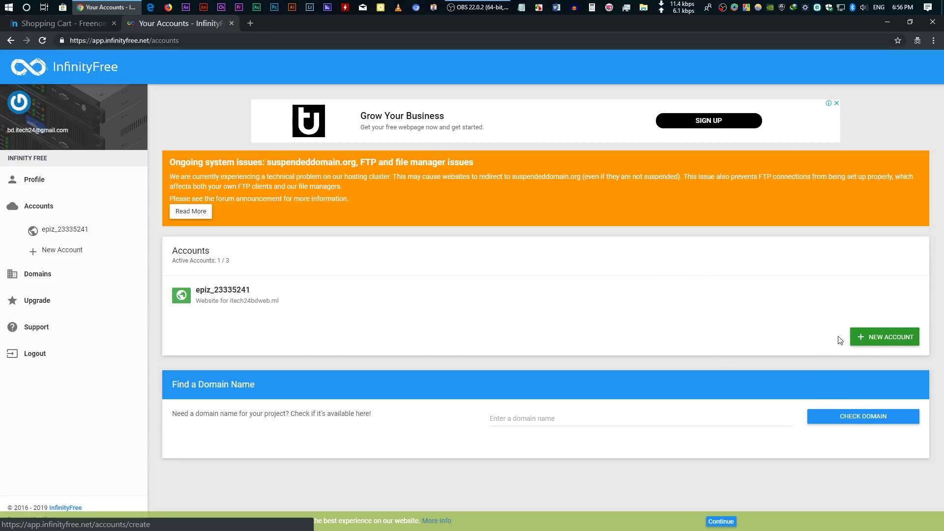
pyautogui.click(880, 342)
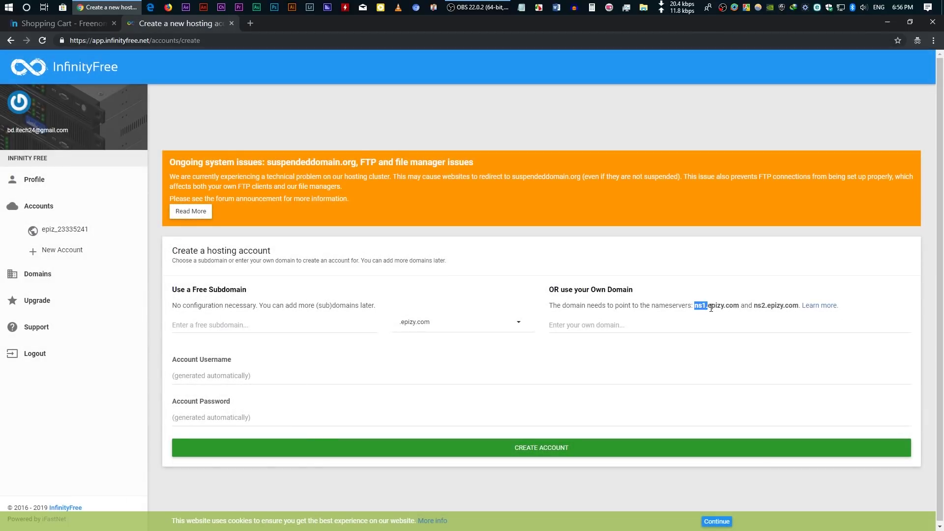
pyautogui.moveTo(712, 308); pyautogui.dragTo(736, 309)
pyautogui.rightClick(736, 308)
pyautogui.click(748, 318)
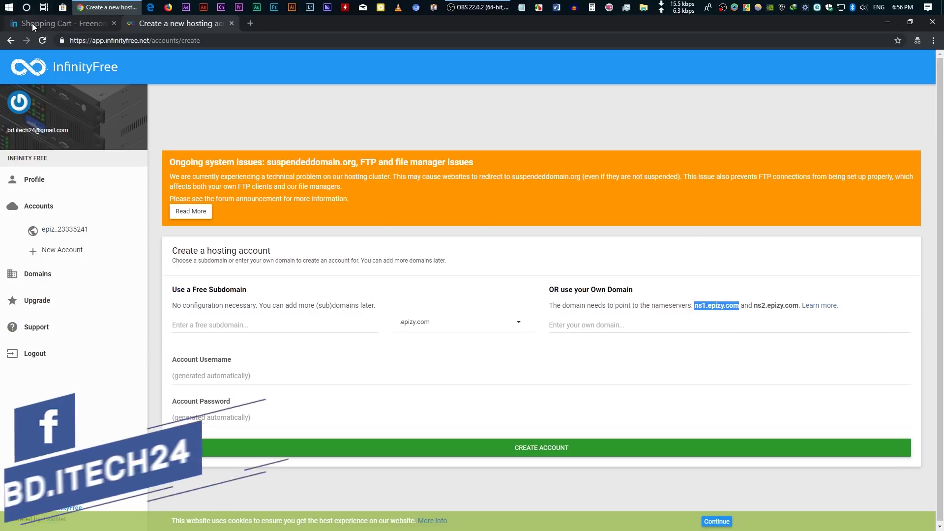
# Return to the Freenom cart and paste ns1.epizy.com as the first nameserver
pyautogui.click(31, 23)
pyautogui.click(455, 281)
pyautogui.rightClick(455, 285)
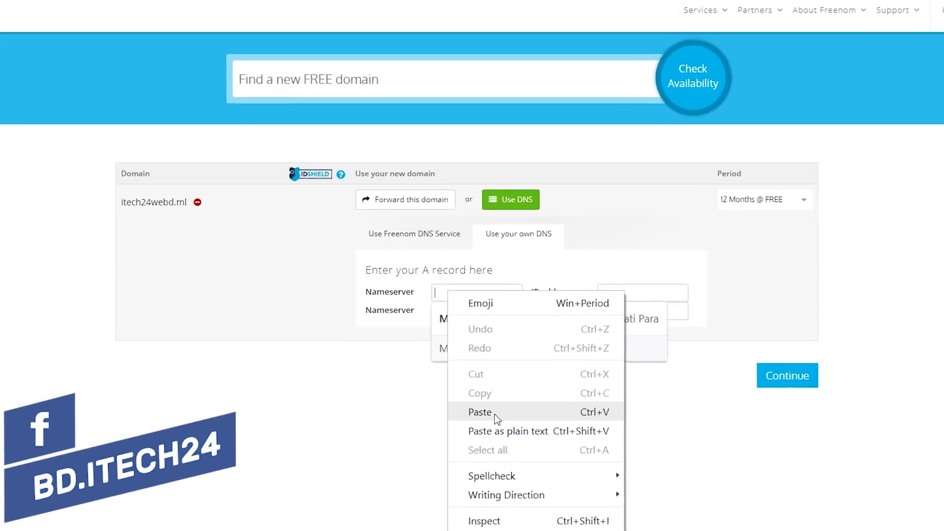
pyautogui.click(479, 381)
# Set the second nameserver to ns2.epizy.com and continue to the order review
pyautogui.click(451, 329)
pyautogui.click(475, 473)
pyautogui.click(454, 330)
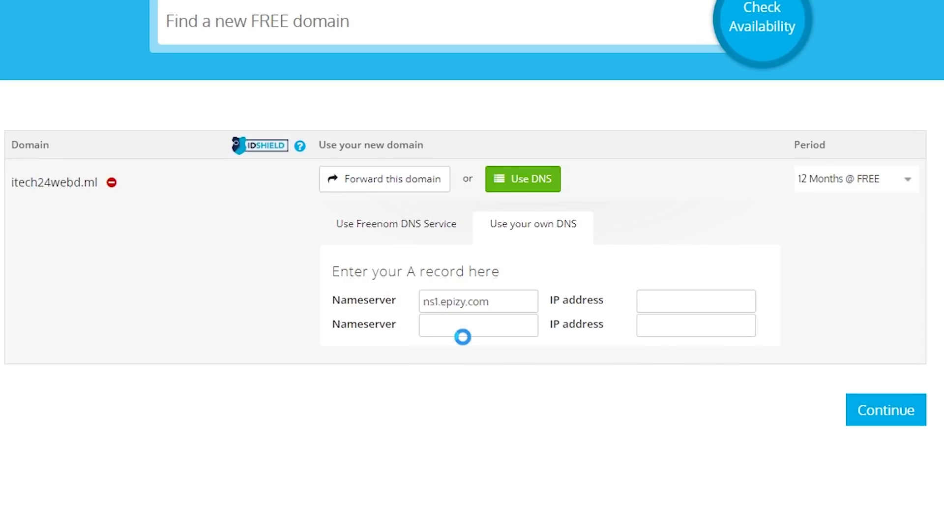
pyautogui.rightClick(463, 332)
pyautogui.click(540, 488)
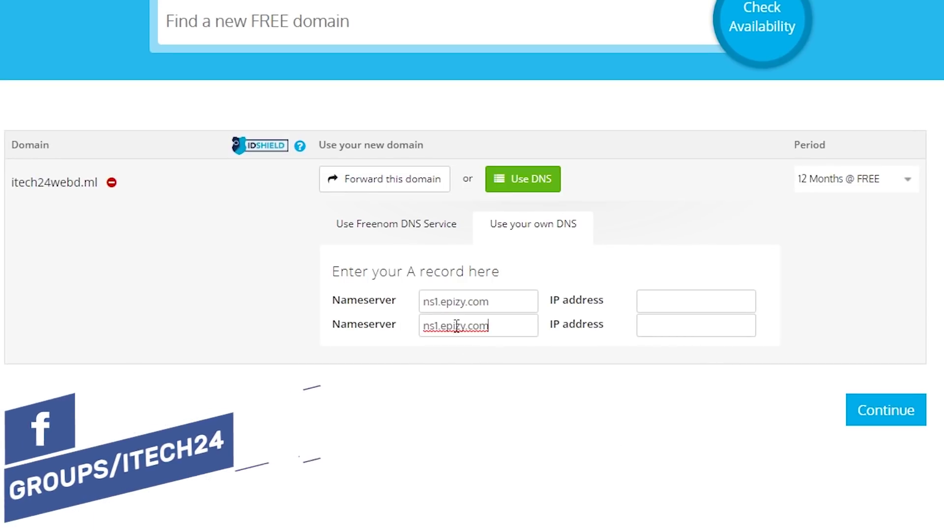
pyautogui.click(439, 326)
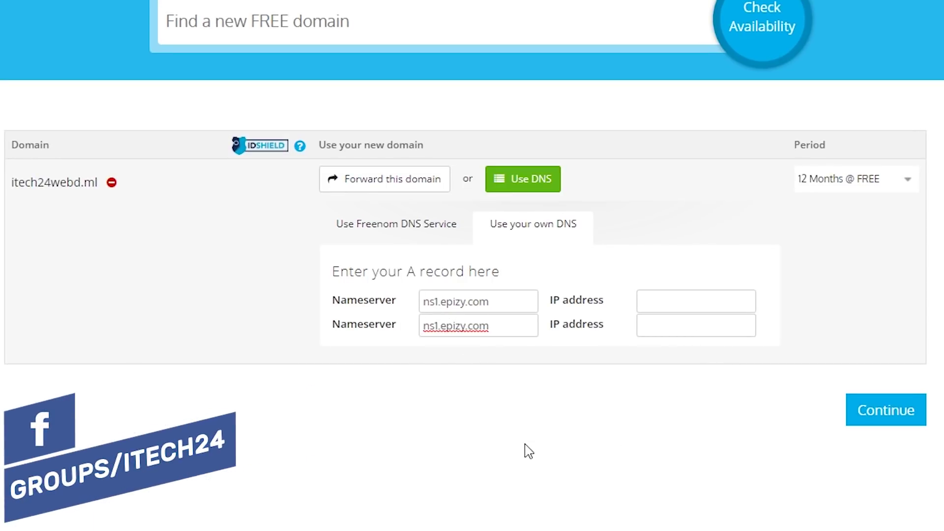
pyautogui.press('BackSpace')
pyautogui.write('2')
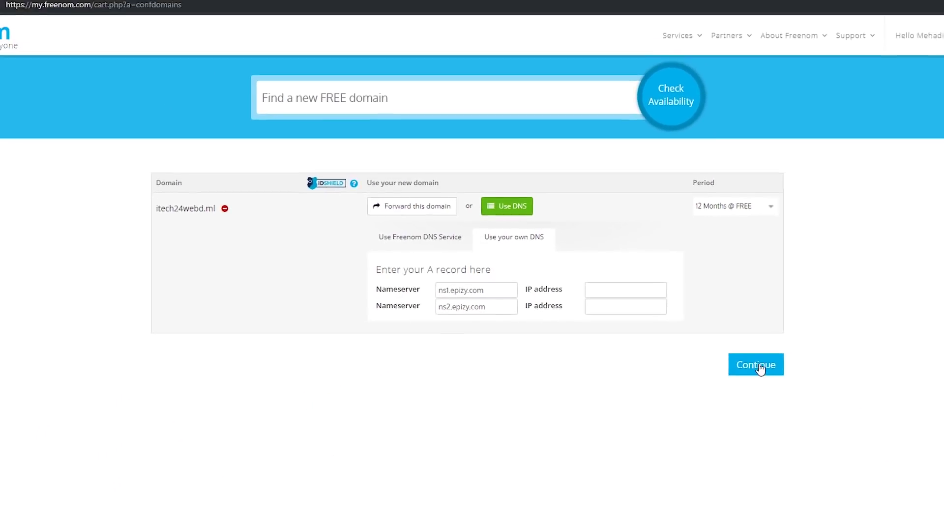
pyautogui.click(760, 369)
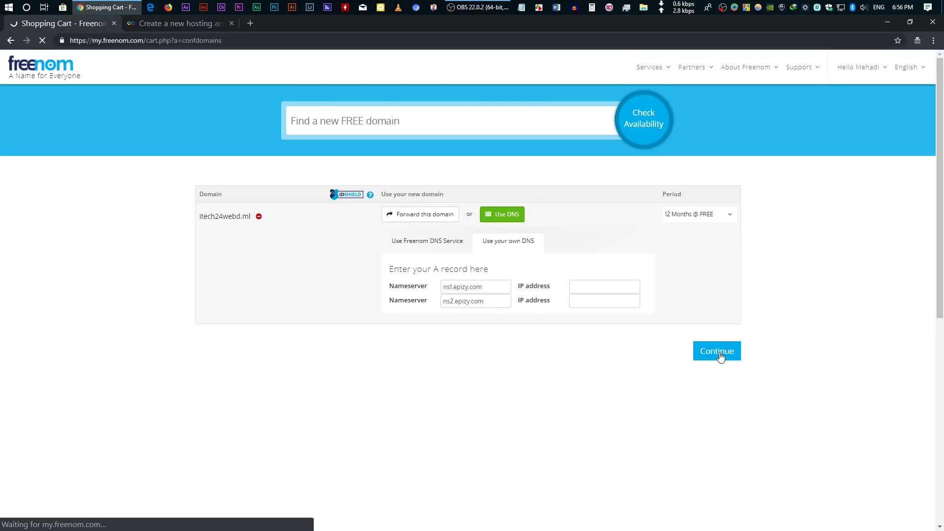
# Agree to the Terms & Conditions and complete the domain order
pyautogui.scroll(-3, 396, 295)
pyautogui.scroll(-2, 369, 438)
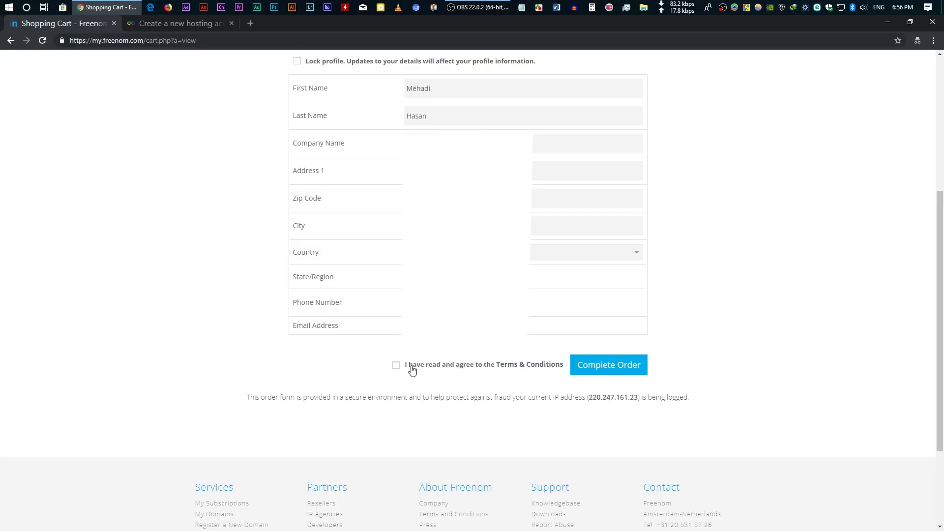
pyautogui.click(626, 370)
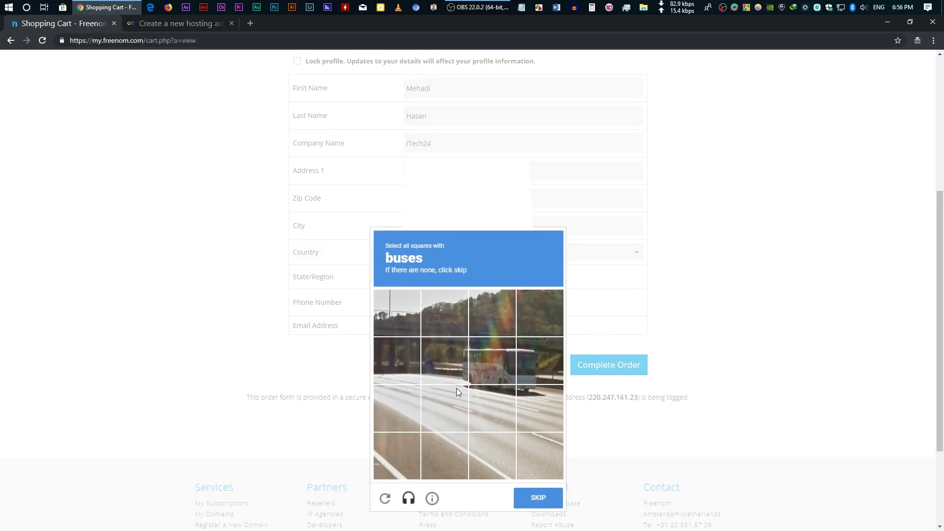
# Select the squares containing buses in the image verification challenge
pyautogui.click(492, 374)
pyautogui.click(526, 375)
pyautogui.click(523, 394)
pyautogui.click(483, 406)
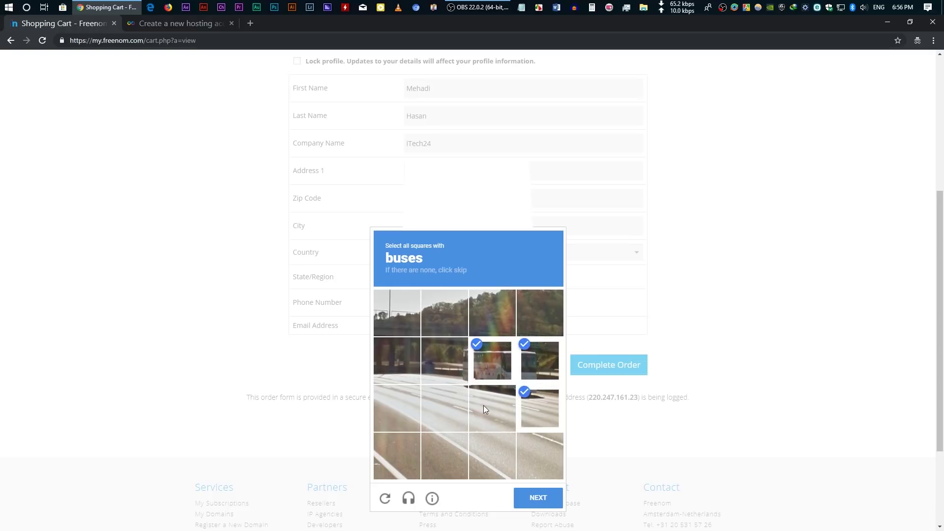
pyautogui.click(446, 374)
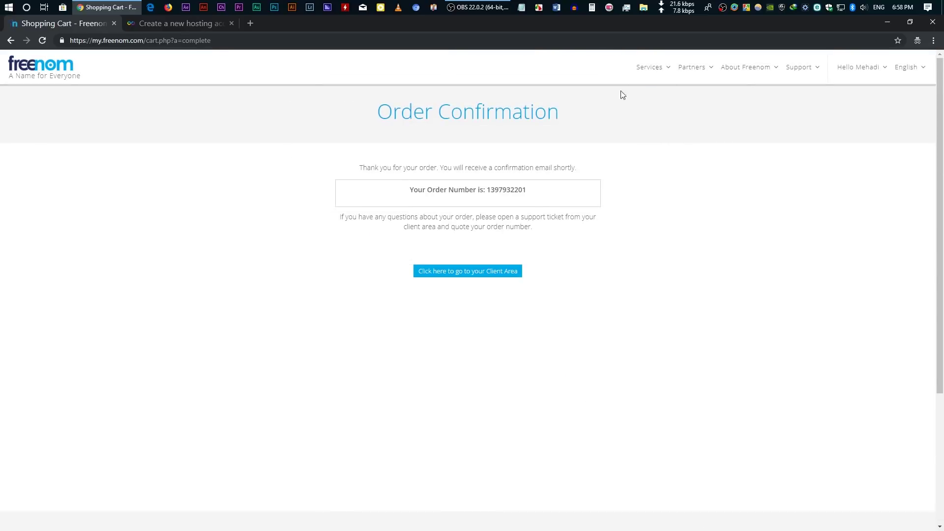
# Open the list of owned domains and go to the management page of itech24webd.ml
pyautogui.moveTo(658, 71)
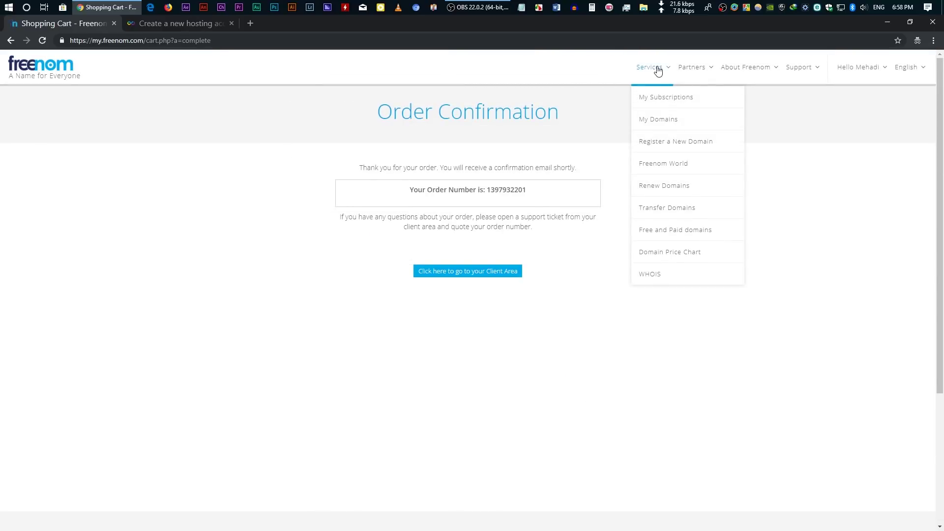
pyautogui.click(662, 120)
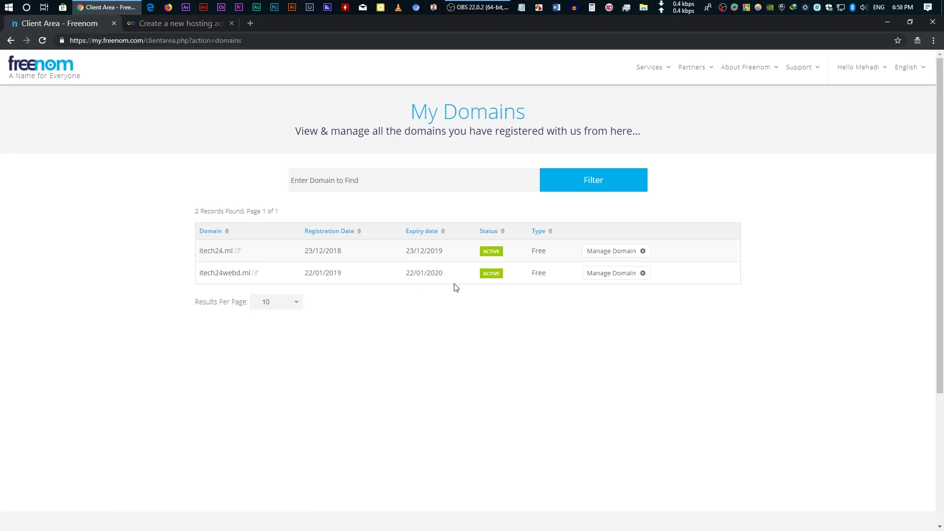
pyautogui.click(622, 278)
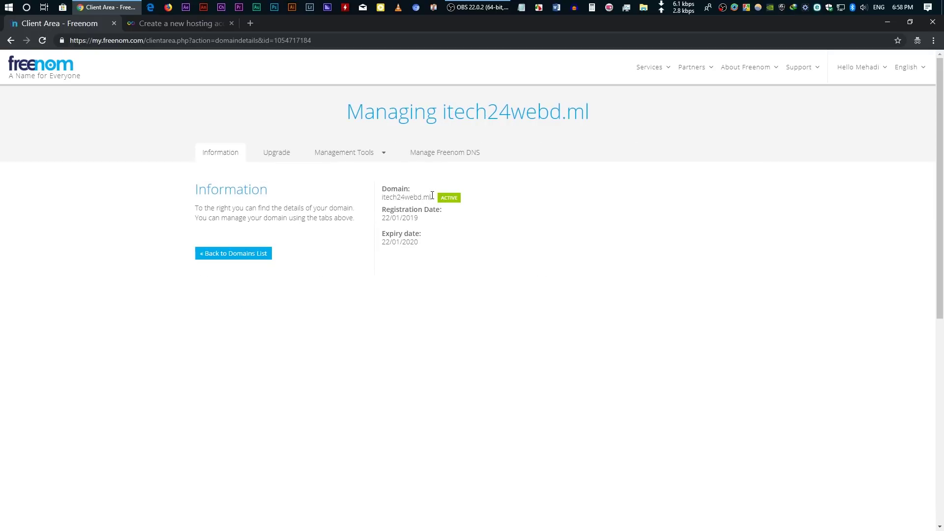
# Copy the domain name itech24webd.ml and paste it as the own domain in InfinityFree's hosting account form
pyautogui.moveTo(432, 196); pyautogui.dragTo(382, 196)
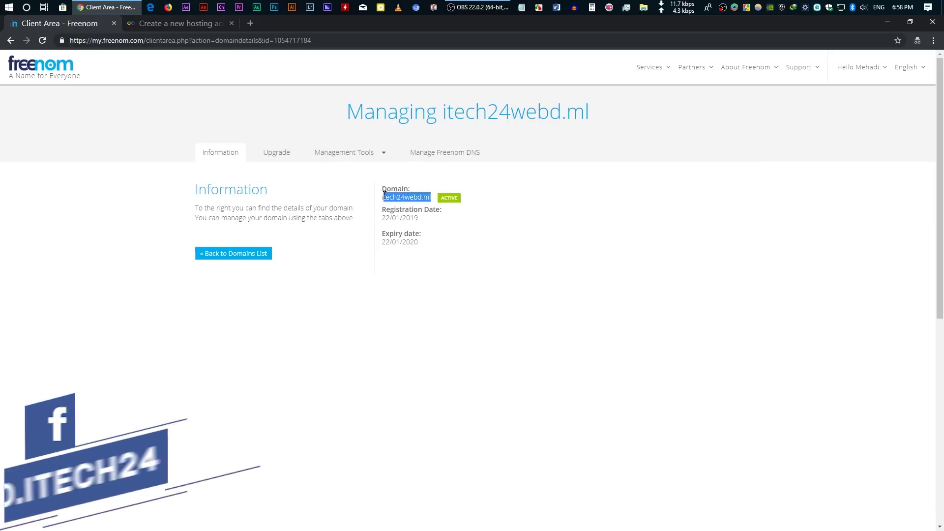
pyautogui.rightClick(384, 195)
pyautogui.click(401, 205)
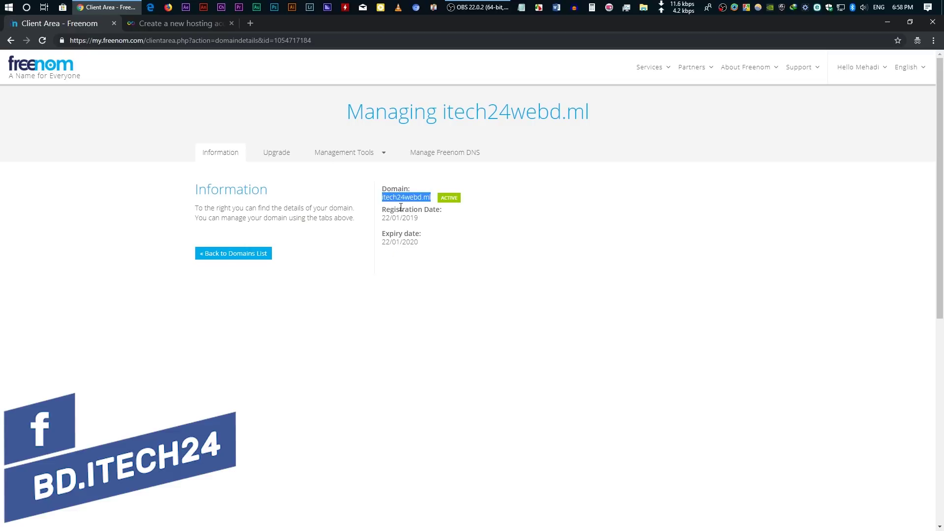
pyautogui.click(154, 28)
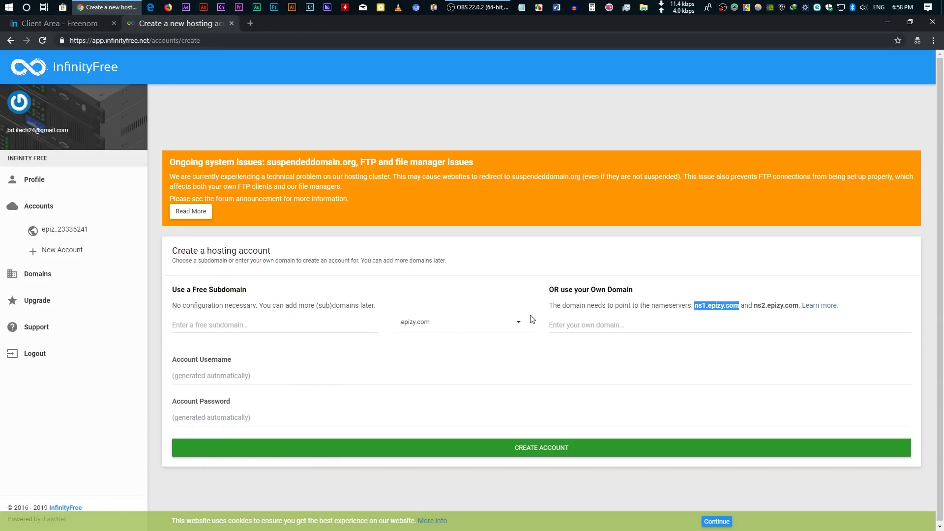
pyautogui.click(578, 328)
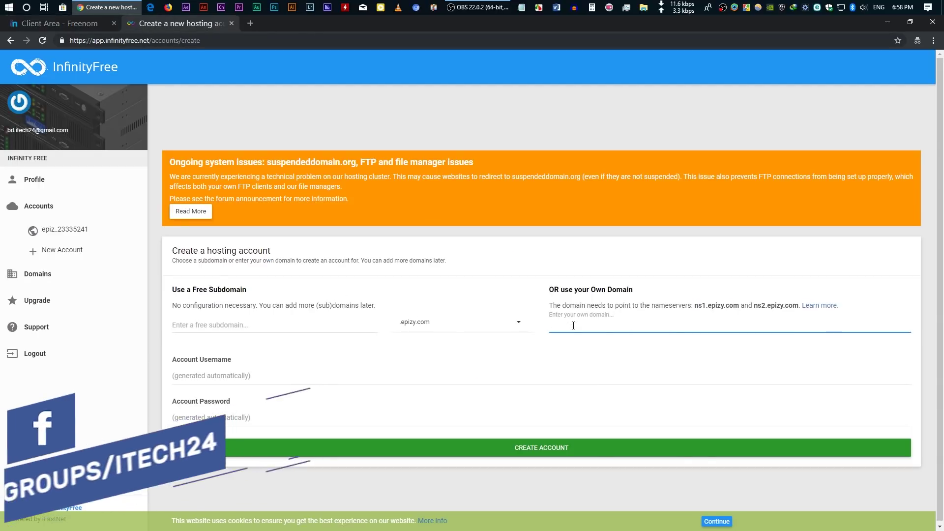
pyautogui.rightClick(574, 327)
pyautogui.click(598, 419)
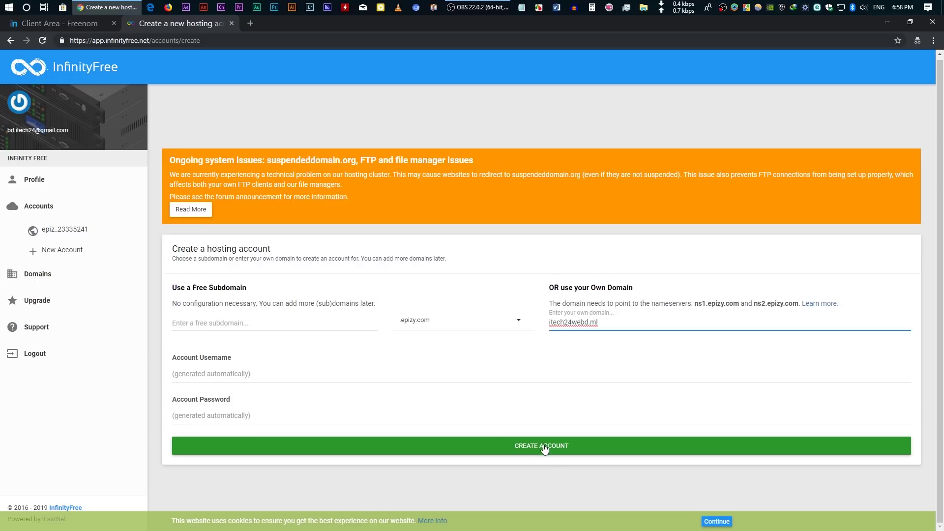
# Create the hosting account for itech24webd.ml, view it in the client area and refresh its details page
pyautogui.click(566, 450)
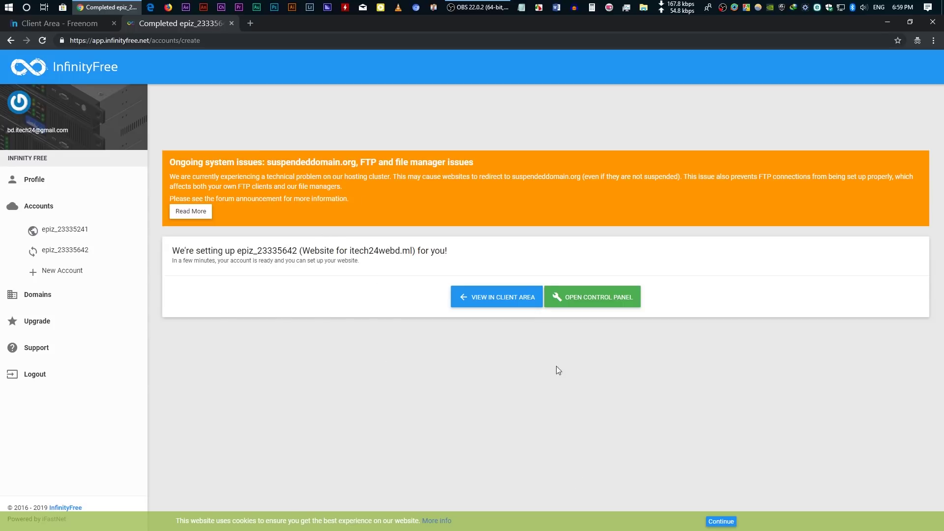
pyautogui.click(494, 305)
pyautogui.scroll(-2, 292, 363)
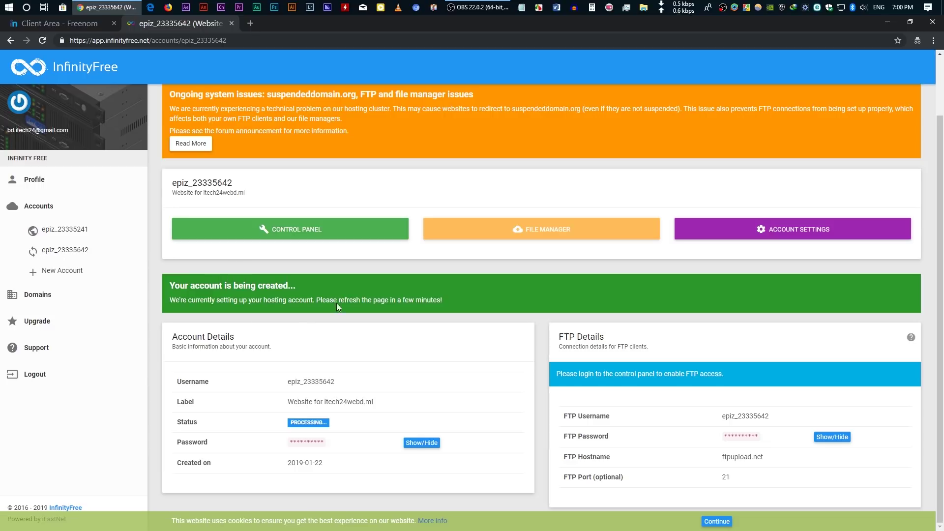
pyautogui.click(43, 40)
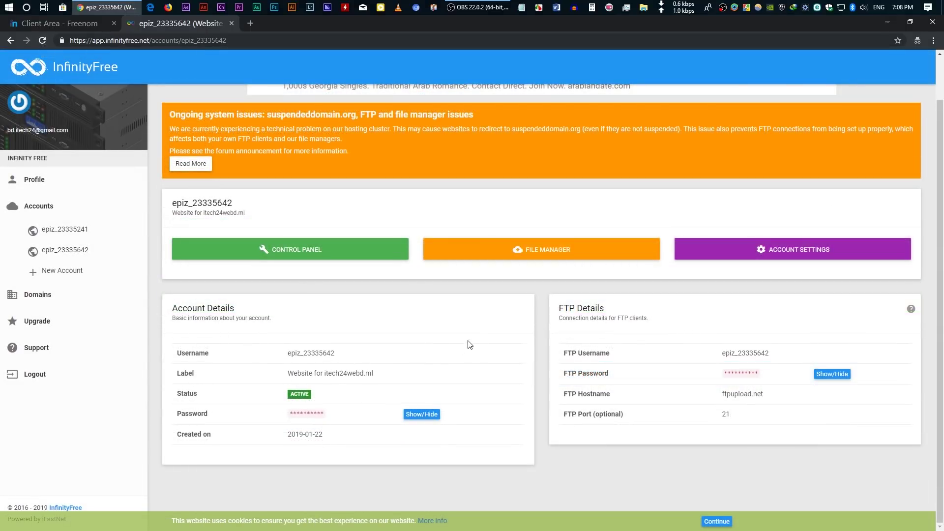
# Return to Freenom and open the nameserver settings of itech24webd.ml
pyautogui.click(87, 24)
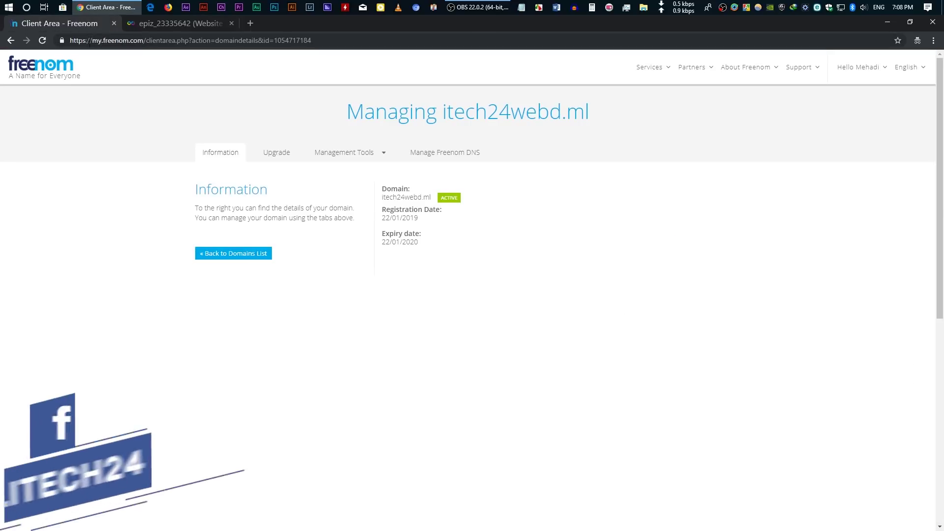
pyautogui.click(358, 153)
pyautogui.click(340, 175)
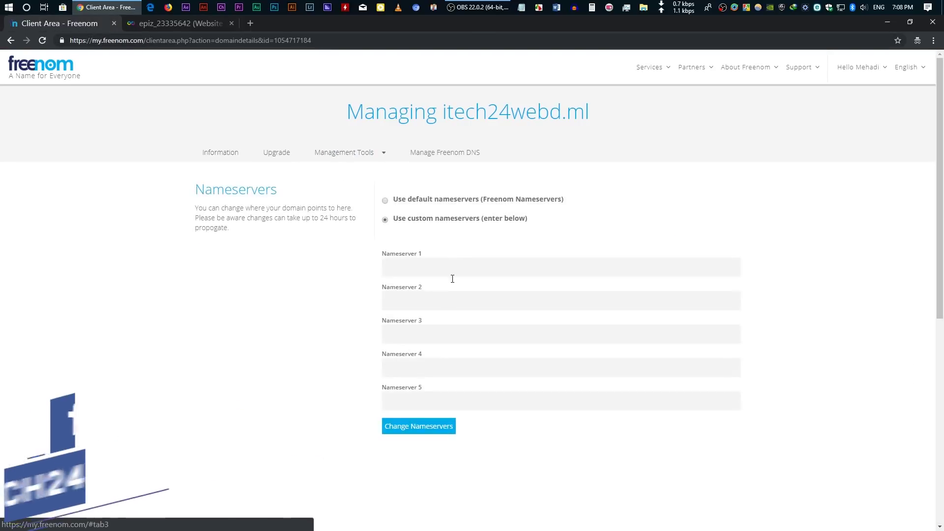
# Paste ns1.byet.org into all five custom nameserver fields
pyautogui.click(410, 268)
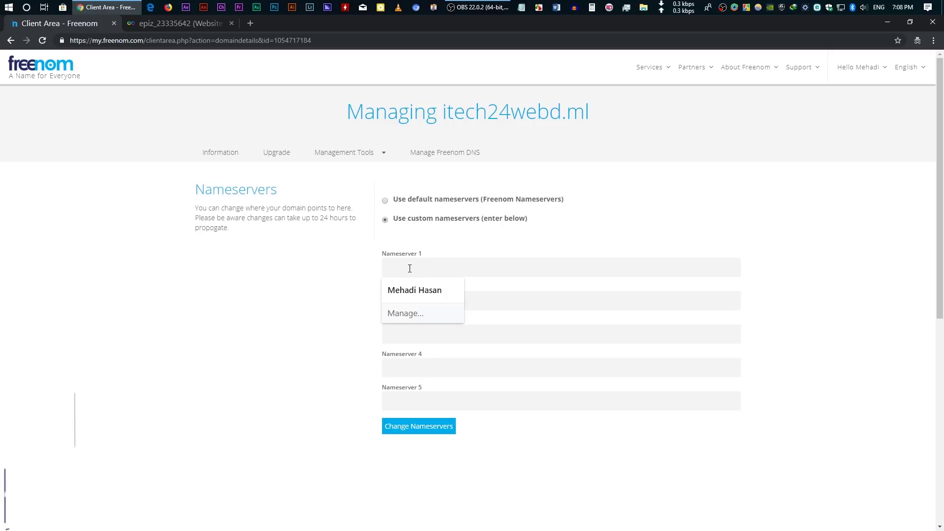
pyautogui.hotkey('ctrl', 'v')
pyautogui.click(408, 295)
pyautogui.hotkey('ctrl', 'v')
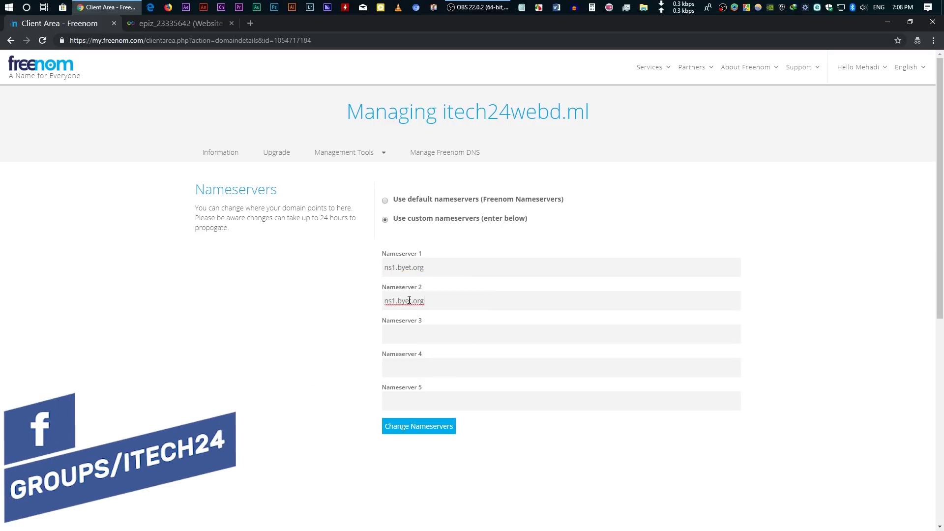
pyautogui.click(406, 328)
pyautogui.hotkey('ctrl', 'v')
pyautogui.click(404, 374)
pyautogui.hotkey('ctrl', 'v')
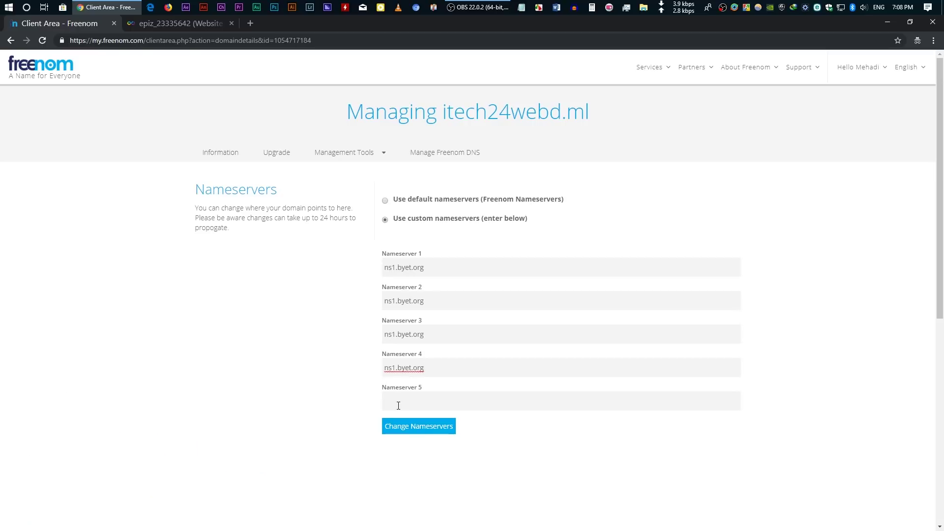
pyautogui.click(404, 401)
pyautogui.hotkey('ctrl', 'v')
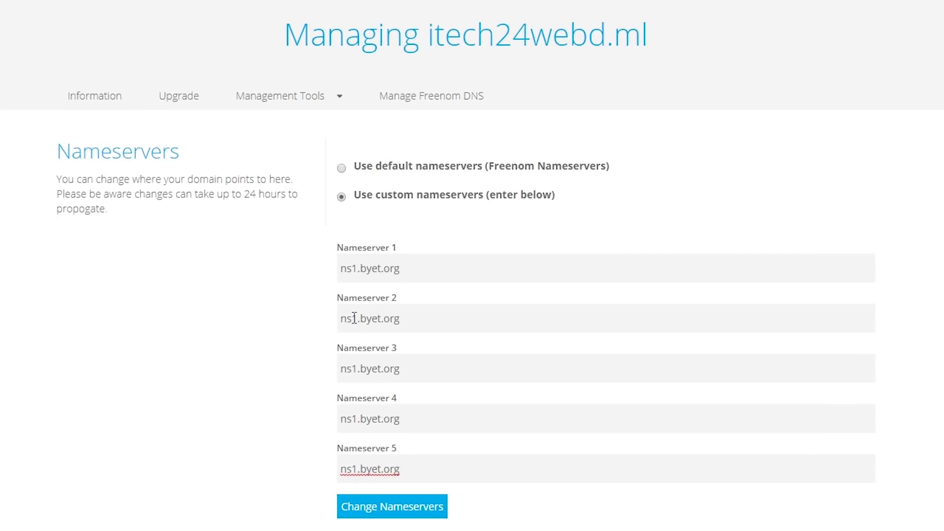
# Change nameservers 2 to 5 to ns2.byet.org, ns3.byet.org, ns4.byet.org and ns5.byet.org, and submit the nameserver change
pyautogui.click(354, 318)
pyautogui.press('BackSpace')
pyautogui.write('2')
pyautogui.click(421, 370)
pyautogui.click(355, 372)
pyautogui.press('BackSpace')
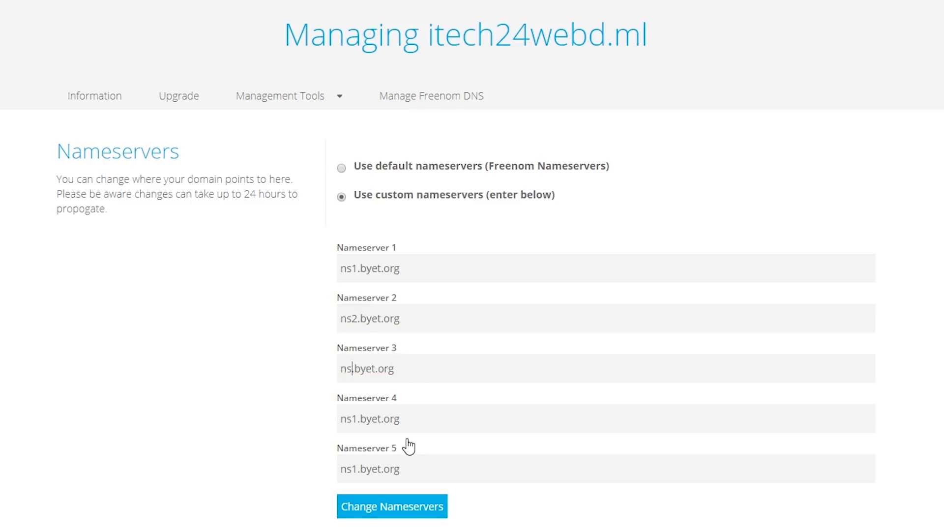
pyautogui.write('3')
pyautogui.click(354, 420)
pyautogui.press('BackSpace')
pyautogui.write('4')
pyautogui.click(355, 471)
pyautogui.press('BackSpace')
pyautogui.write('5')
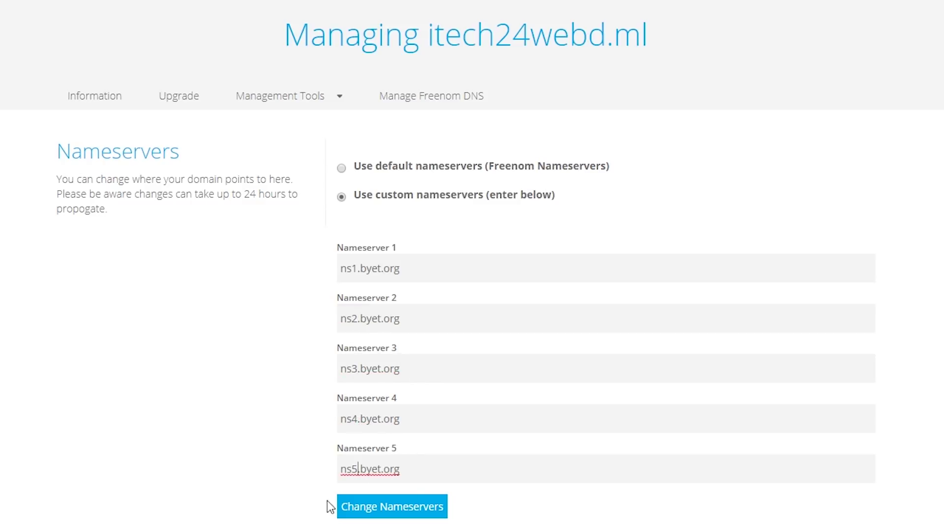
pyautogui.click(427, 511)
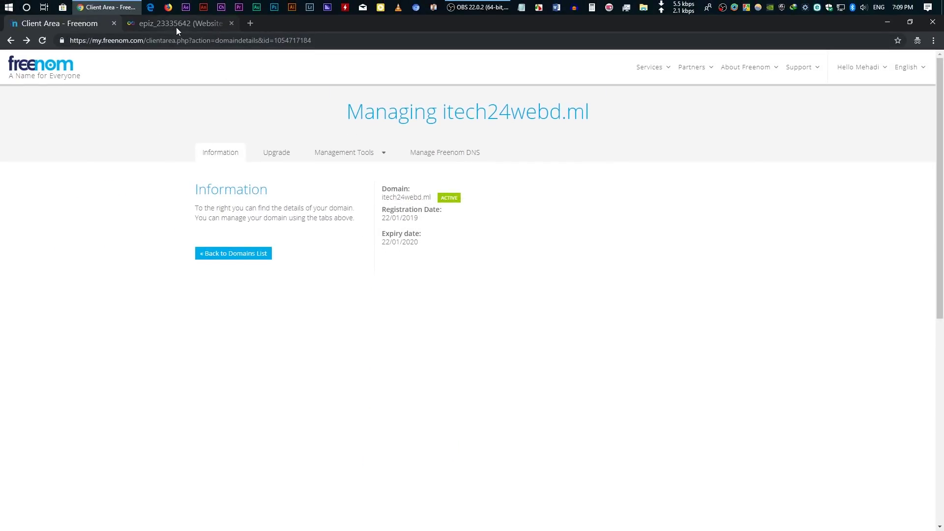
# Open the control panel of the new InfinityFree hosting account and launch the Softaculous Apps Installer
pyautogui.click(172, 23)
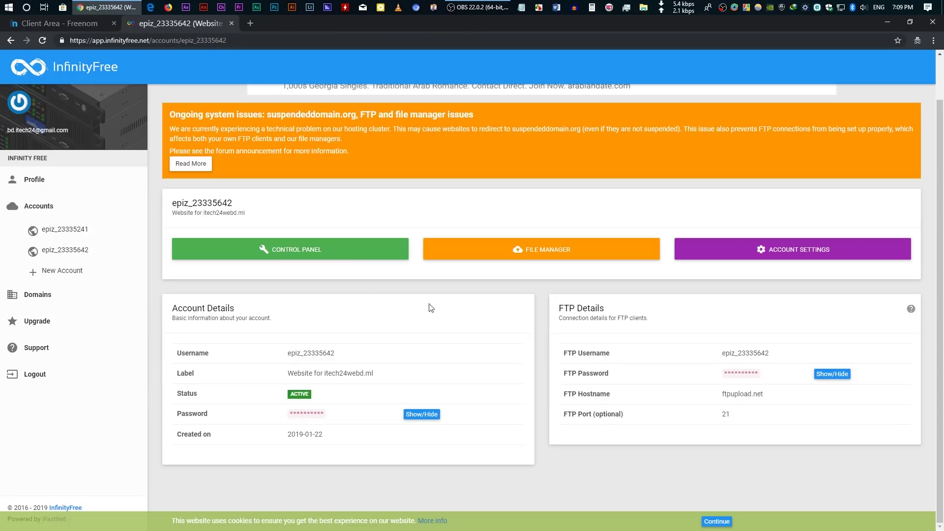
pyautogui.click(315, 246)
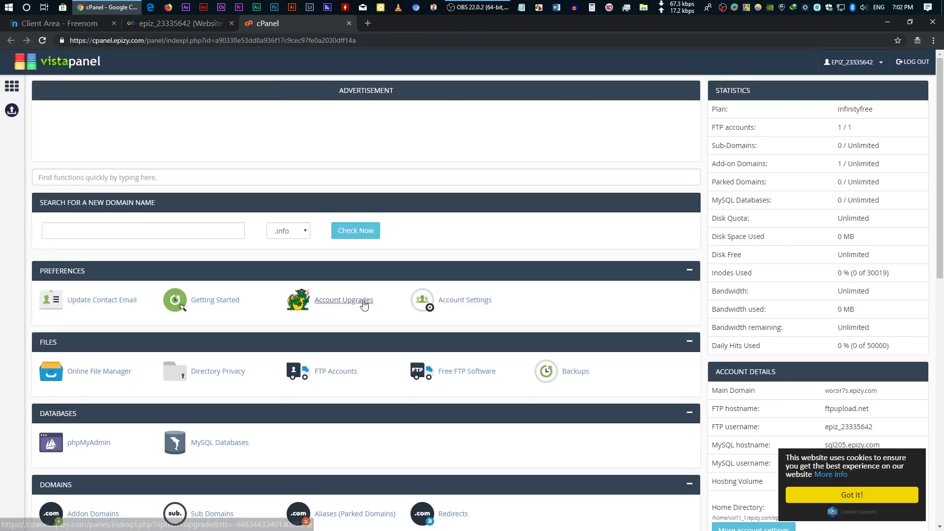
pyautogui.scroll(-4, 385, 311)
pyautogui.scroll(-6, 385, 311)
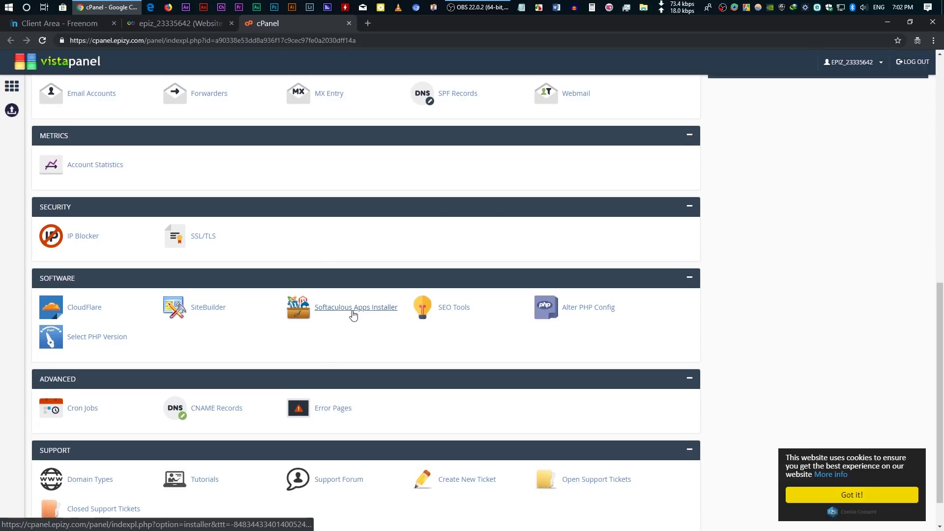
pyautogui.click(353, 309)
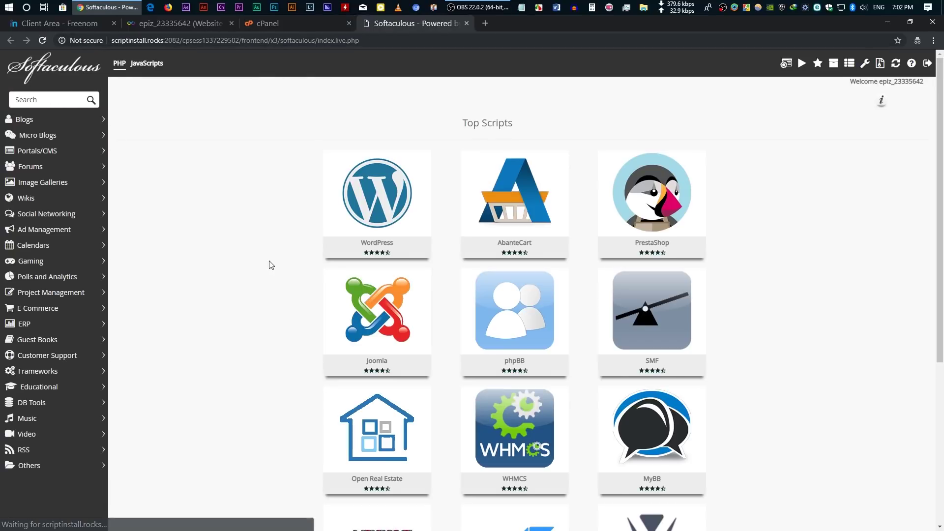
# Start a WordPress installation and empty the installation directory so it installs at the domain root
pyautogui.moveTo(384, 207)
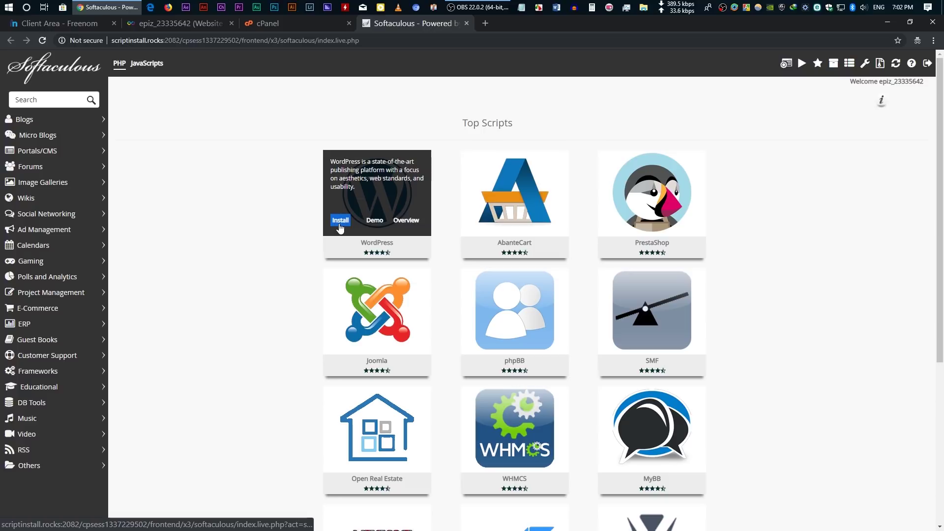
pyautogui.click(340, 221)
pyautogui.click(504, 319)
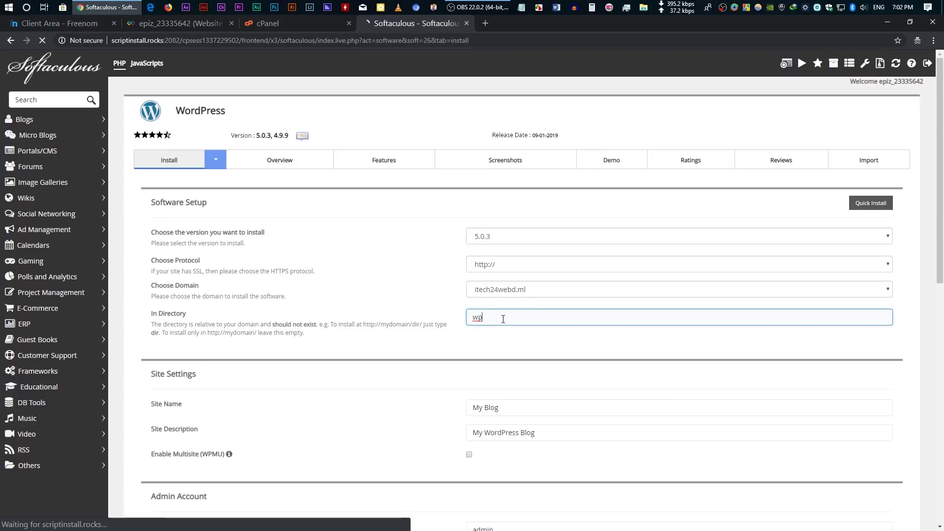
pyautogui.press('BackSpace')
pyautogui.press('BackSpace')
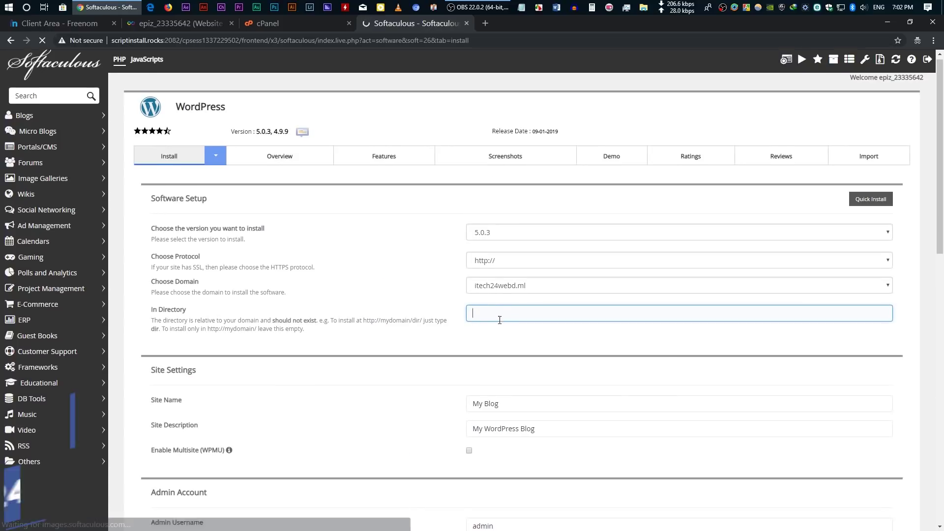
# Set the site name to iTech24 and the site description to "The Tech Expert"
pyautogui.scroll(-3, 529, 247)
pyautogui.click(523, 261)
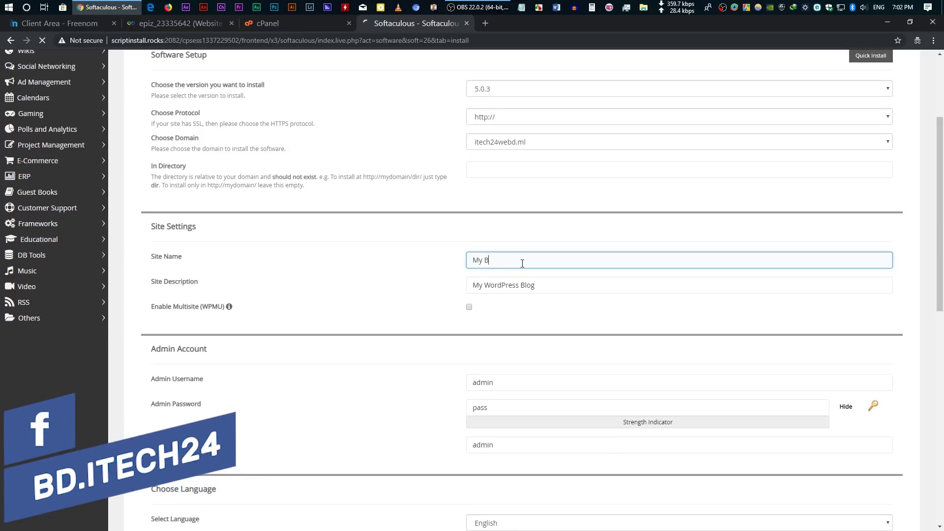
pyautogui.write('iTe')
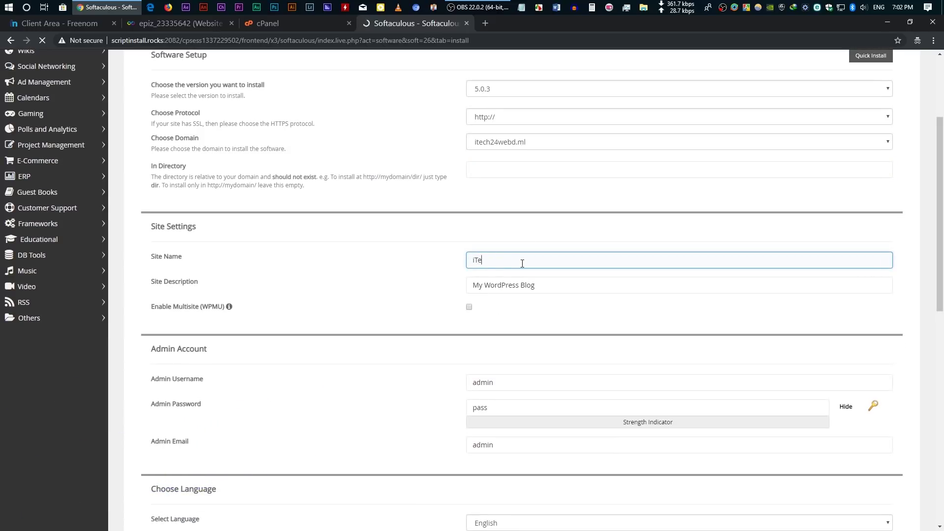
pyautogui.write('ch24')
pyautogui.tripleClick(549, 285)
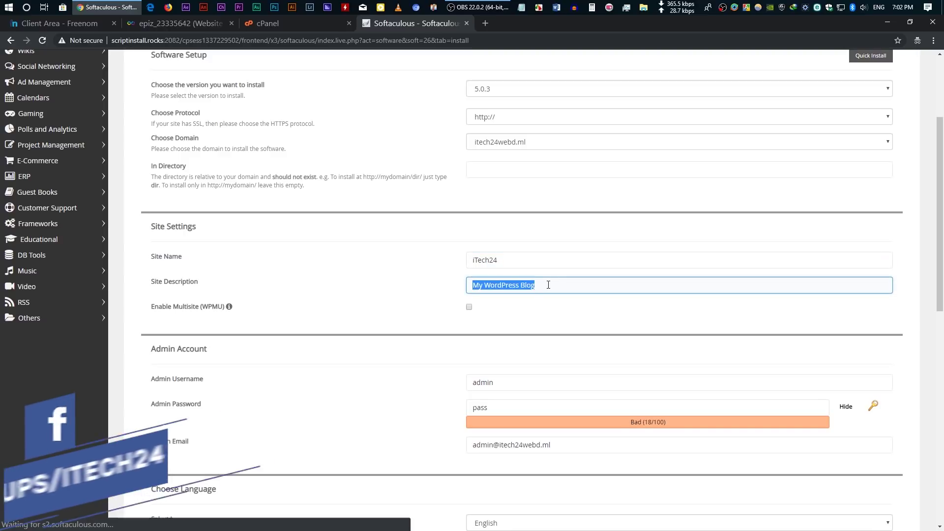
pyautogui.press('BackSpace')
pyautogui.write('The')
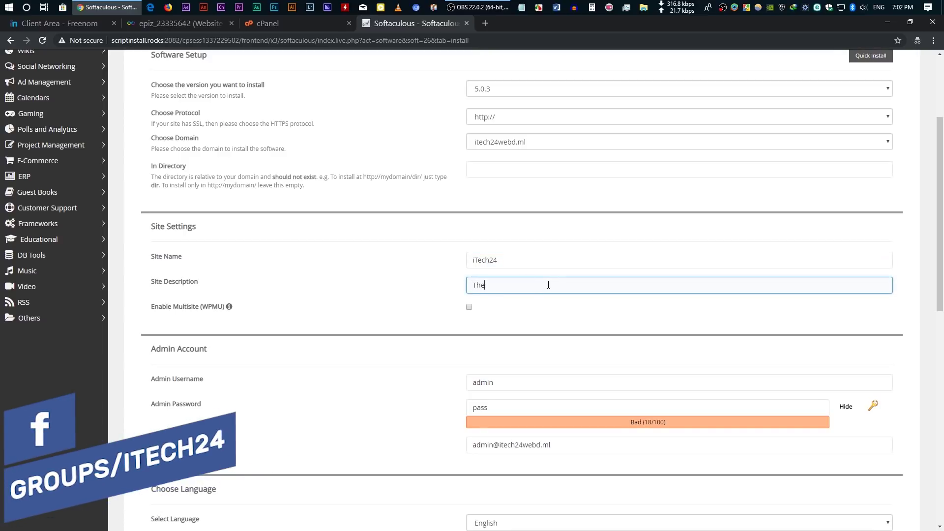
pyautogui.write(' Tech Expert')
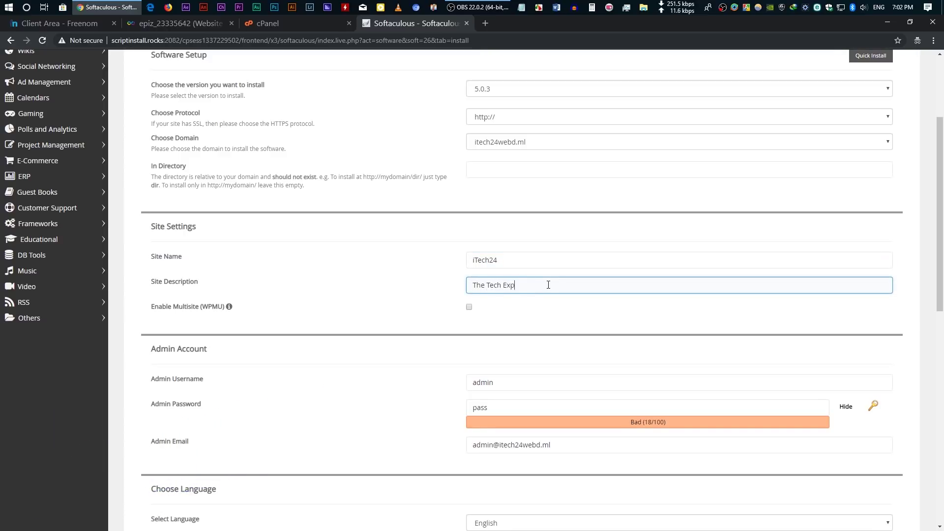
# Replace the default admin password with the account password and clear the prefilled admin email
pyautogui.scroll(-1, 563, 351)
pyautogui.scroll(-2, 564, 351)
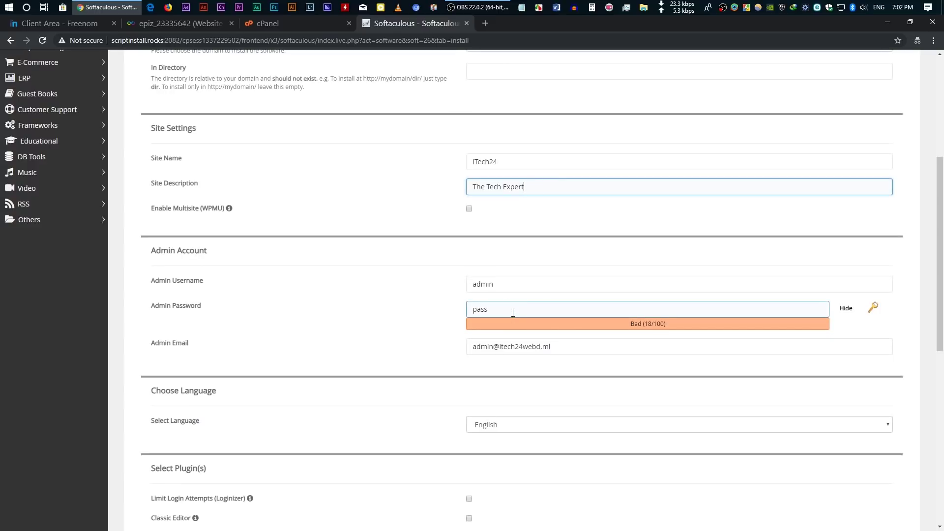
pyautogui.hotkey('ctrl', 'a')
pyautogui.hotkey('ctrl', 'v')
pyautogui.scroll(-2, 565, 295)
pyautogui.hotkey('ctrl', 'a')
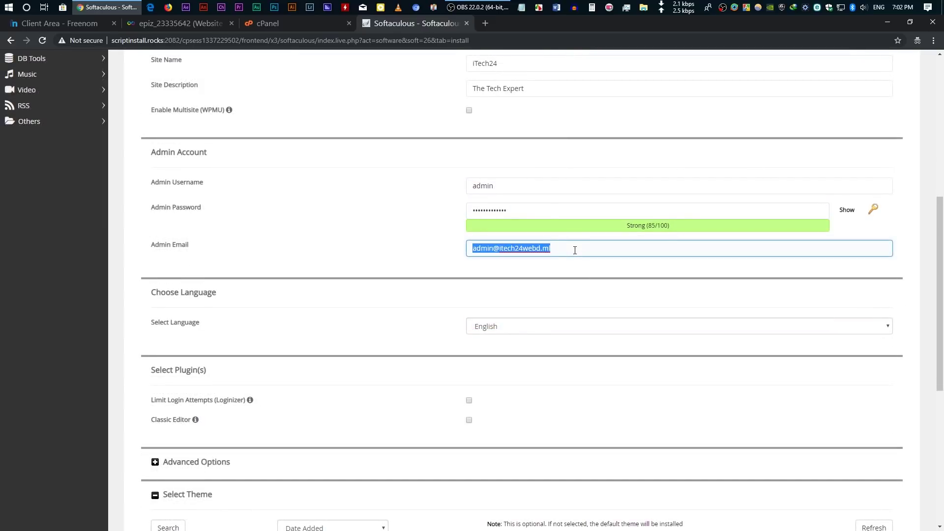
pyautogui.press('BackSpace')
# Select the Writee theme and start the WordPress installation
pyautogui.scroll(-6, 345, 275)
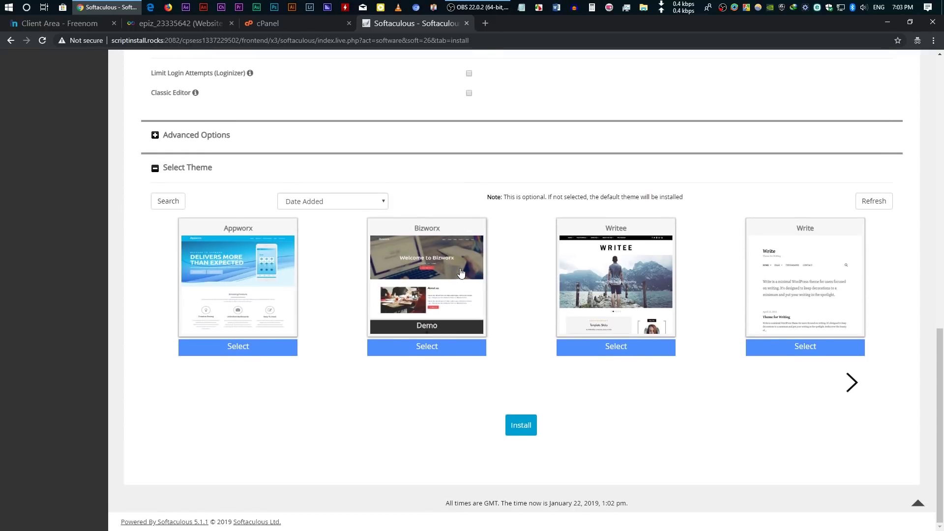
pyautogui.click(592, 265)
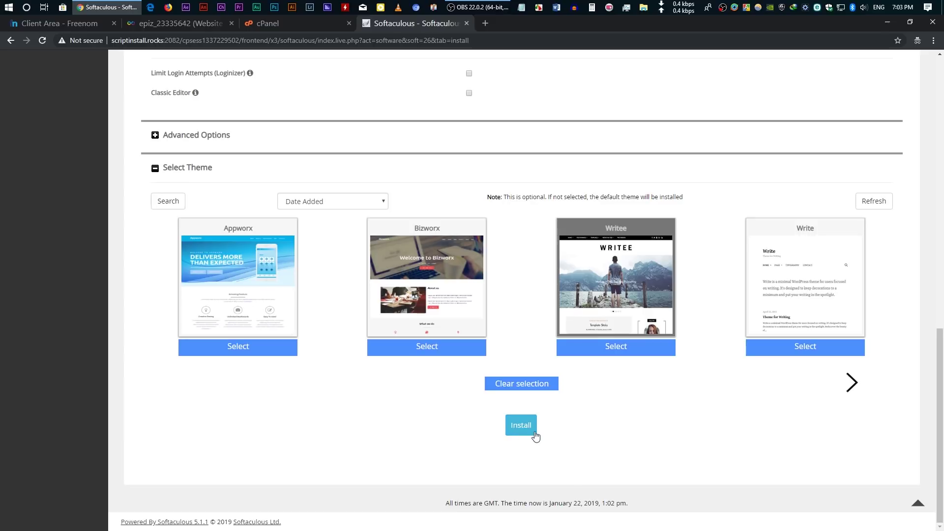
pyautogui.click(521, 426)
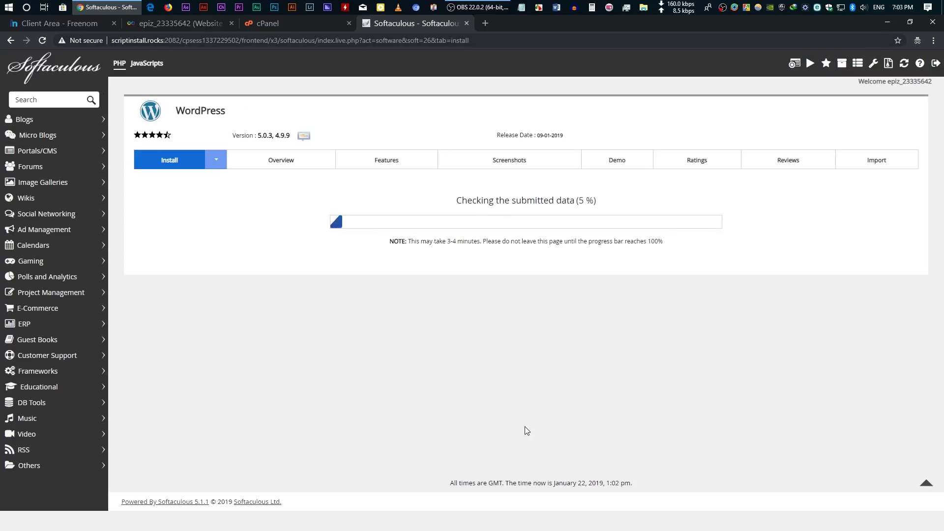